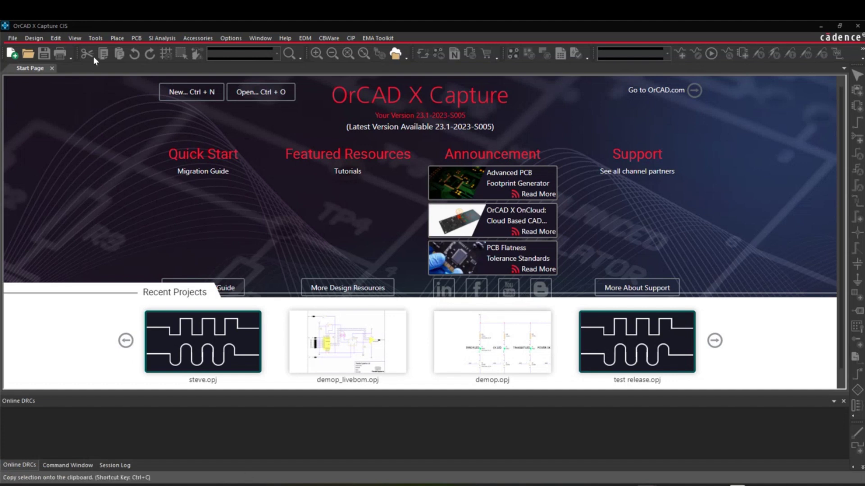
Step: Open the Workspace Configuration settings from the View menu and show the cloud workspaces
left_click(79, 39)
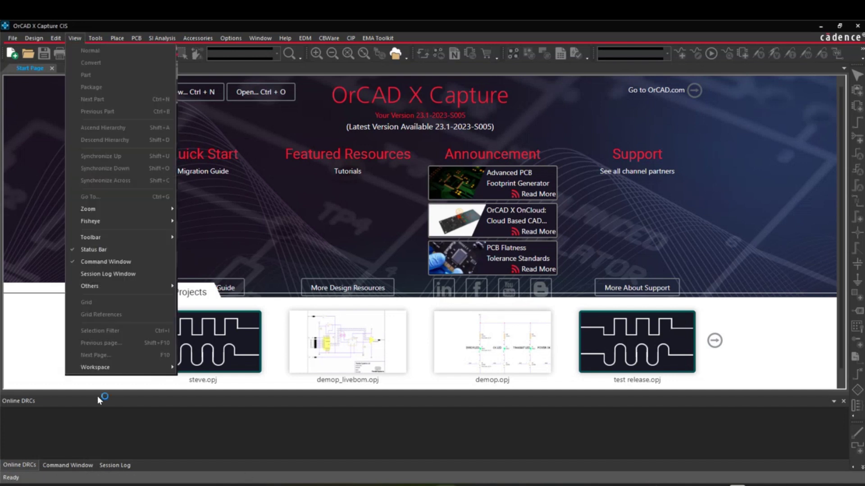
mouse_move(106, 365)
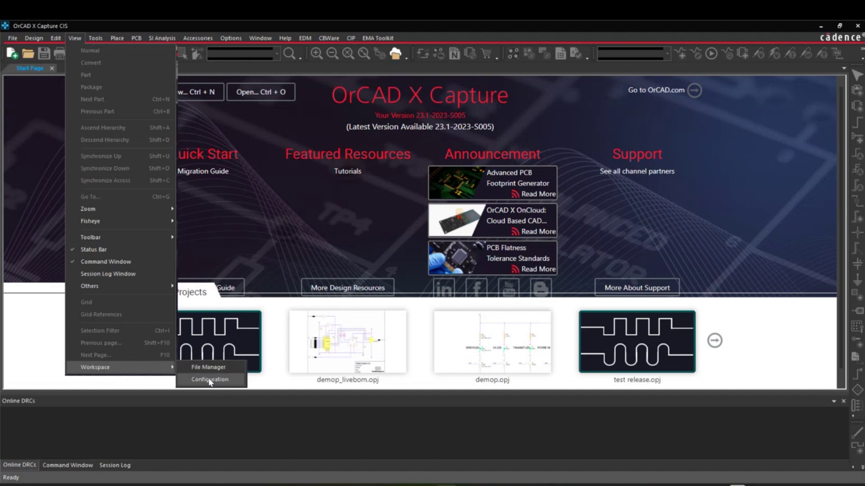
left_click(209, 380)
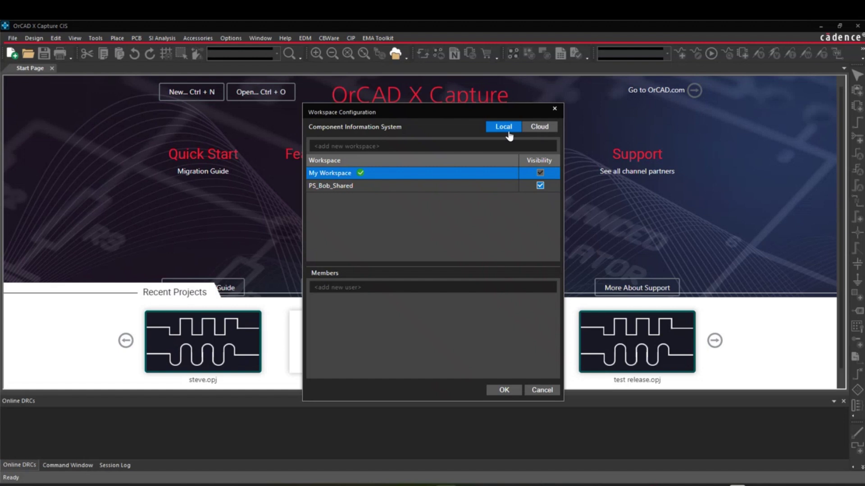
left_click(544, 128)
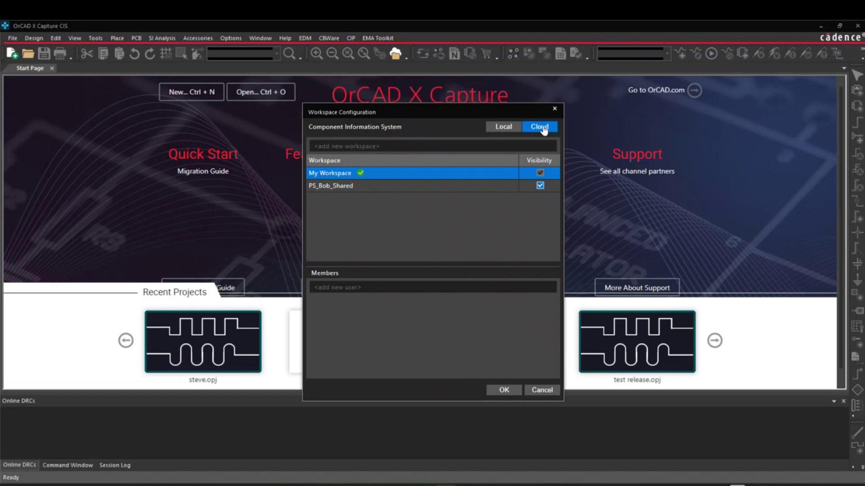
Step: Return to the local workspace list and add a new workspace named 'Test'
left_click(499, 130)
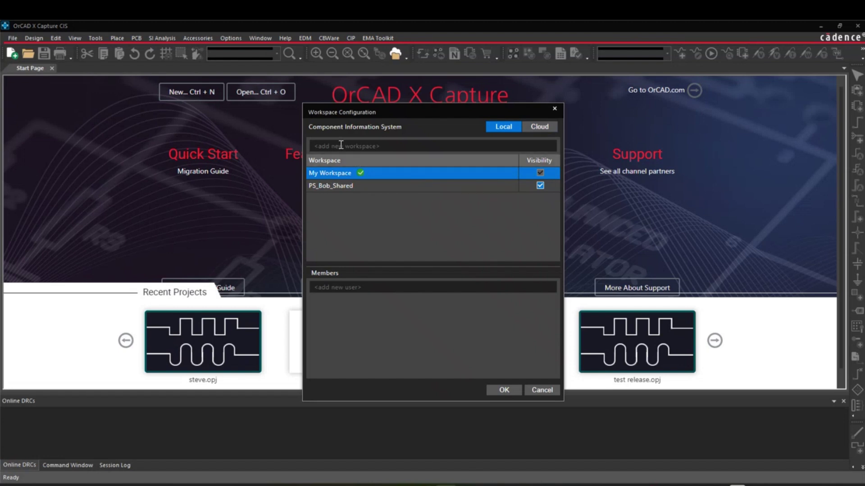
left_click(376, 146)
type("Test")
key("Return")
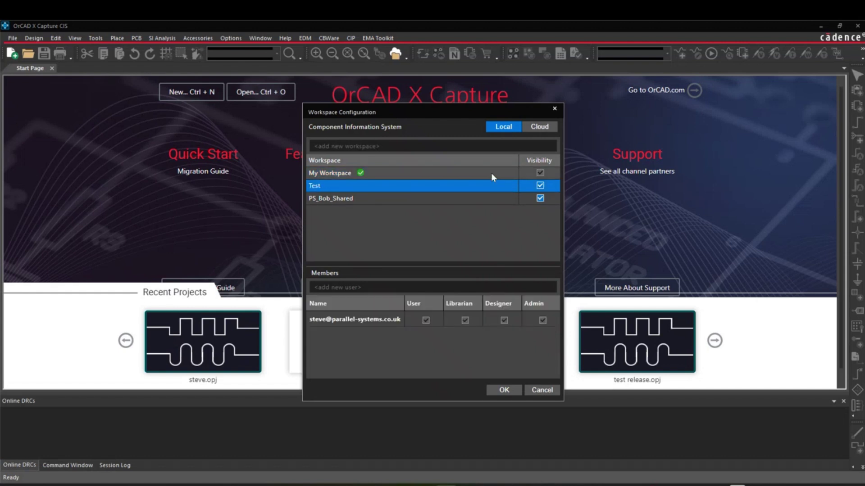
right_click(367, 186)
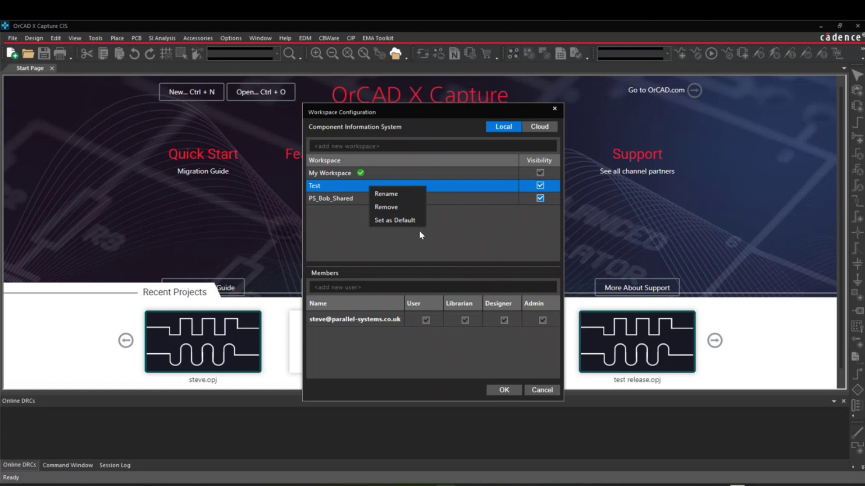
left_click(434, 240)
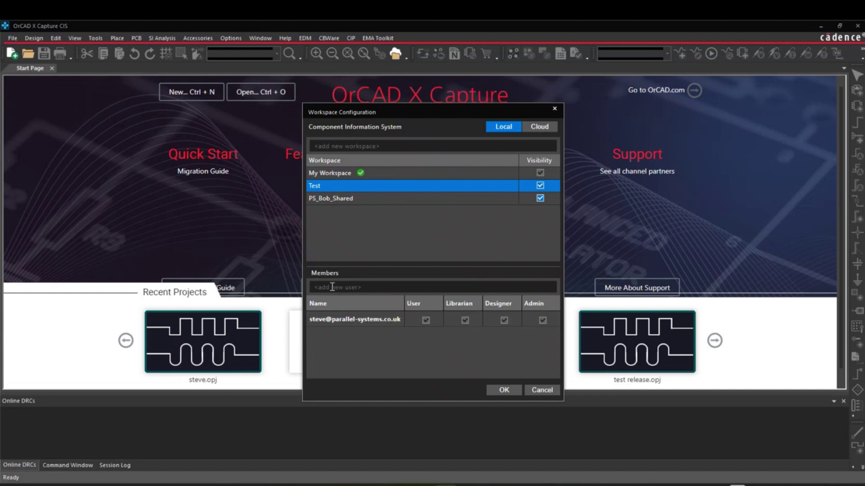
Step: Add two members to Test by their e-mail addresses, correcting a typo in the first
key("Return")
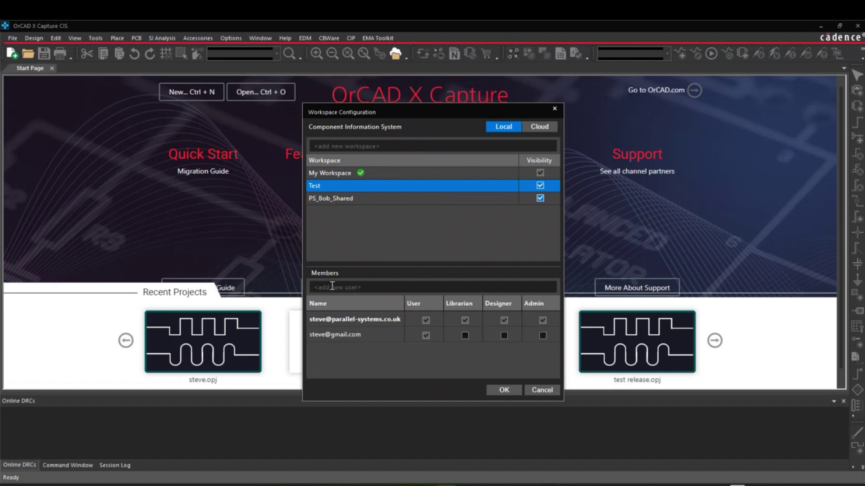
left_click(325, 285)
key("Return")
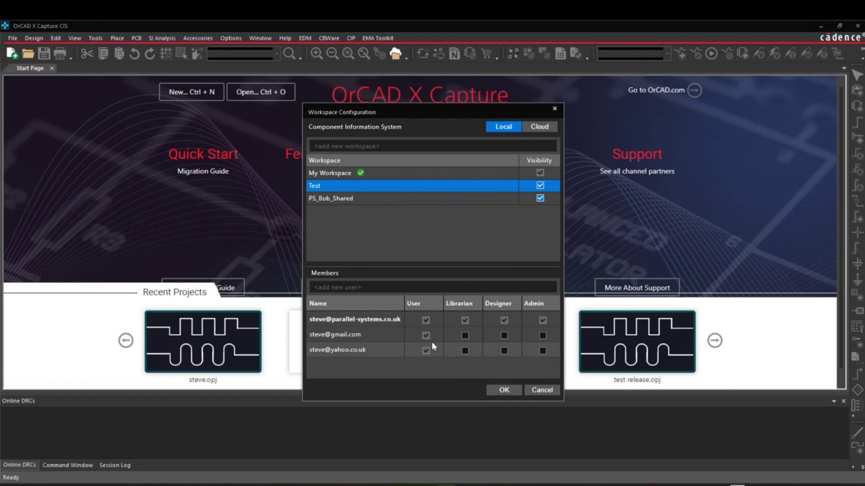
Step: Tick Librarian, Designer and Admin for the second member, then confirm with OK
left_click(464, 336)
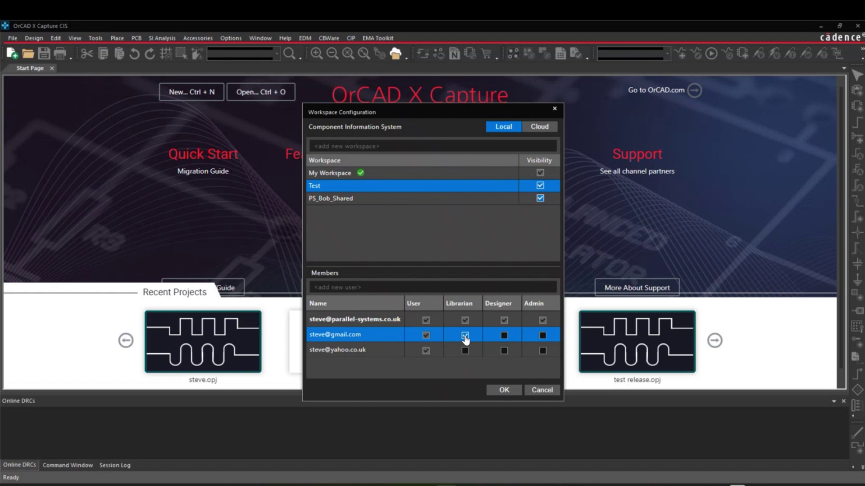
left_click(507, 340)
left_click(542, 337)
left_click(505, 390)
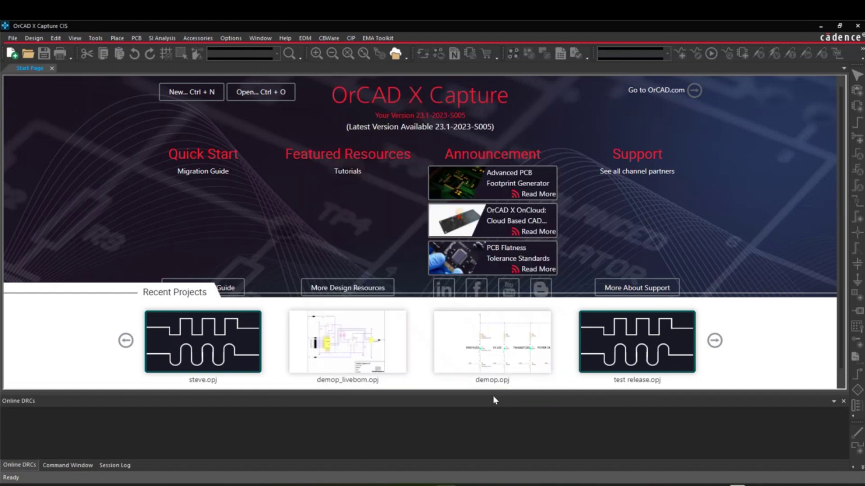
Step: Open the Workspace File Manager from the View menu
left_click(72, 38)
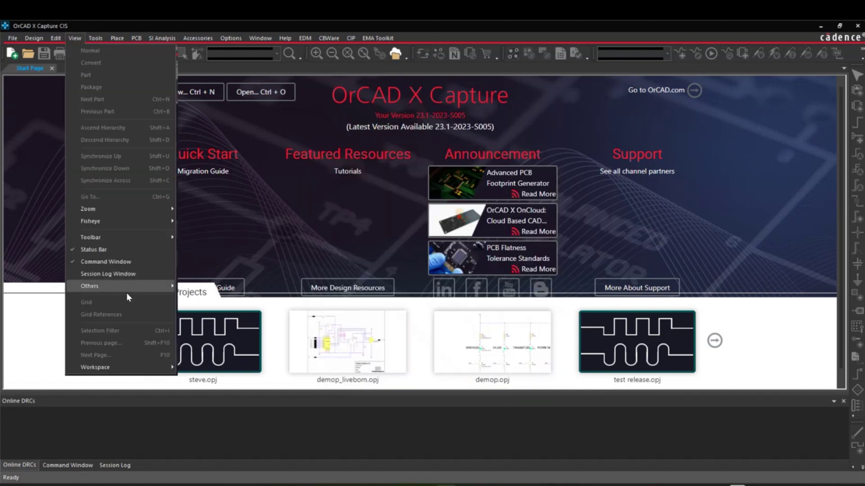
mouse_move(116, 369)
left_click(216, 366)
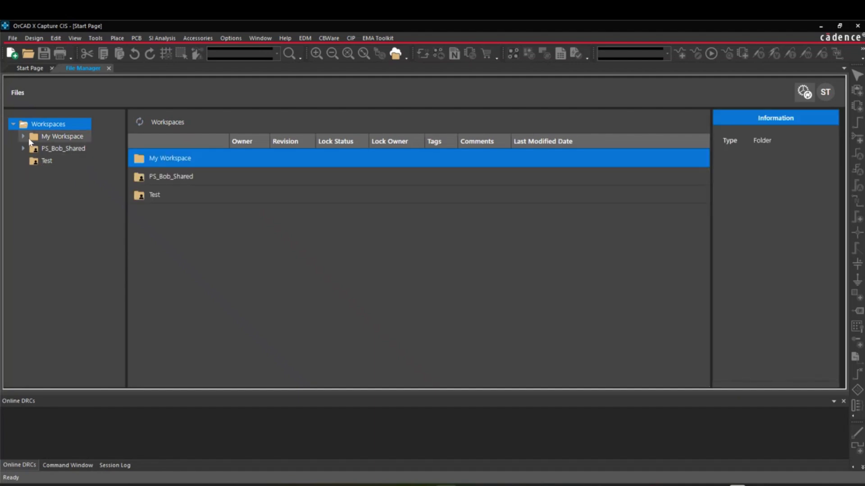
Step: Expand My Workspace's projects and libraries folders and open the test1 project folder
left_click(47, 162)
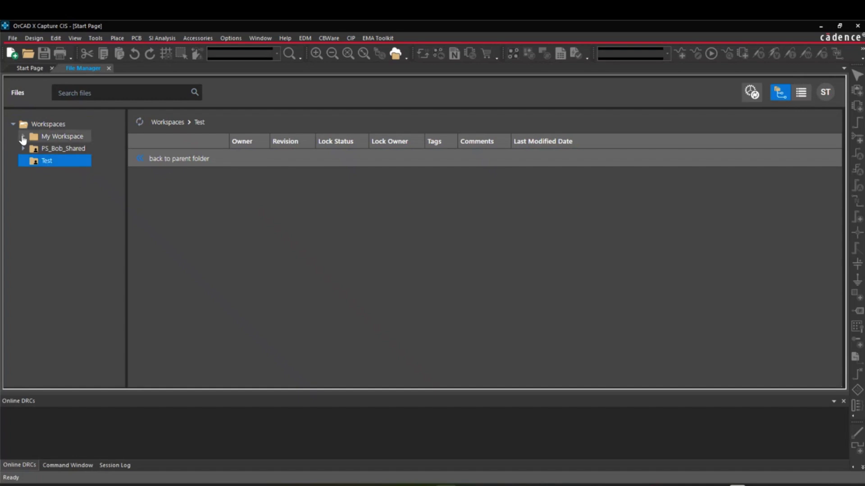
left_click(23, 136)
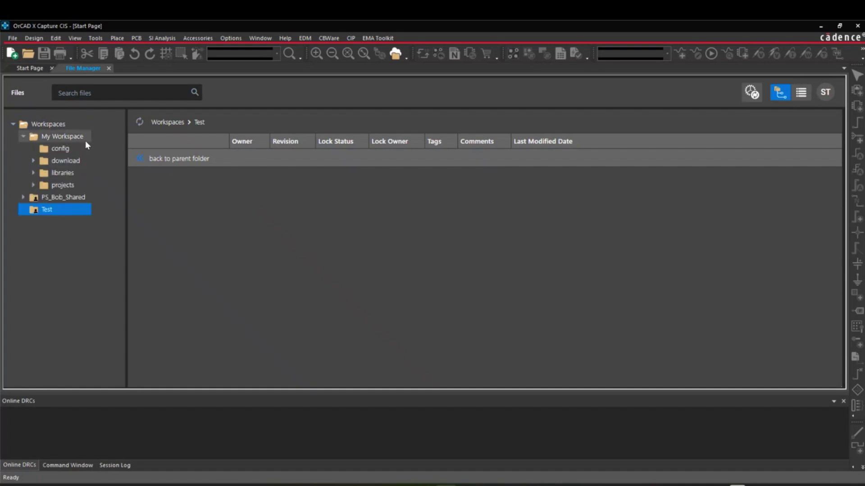
left_click(33, 185)
left_click(33, 173)
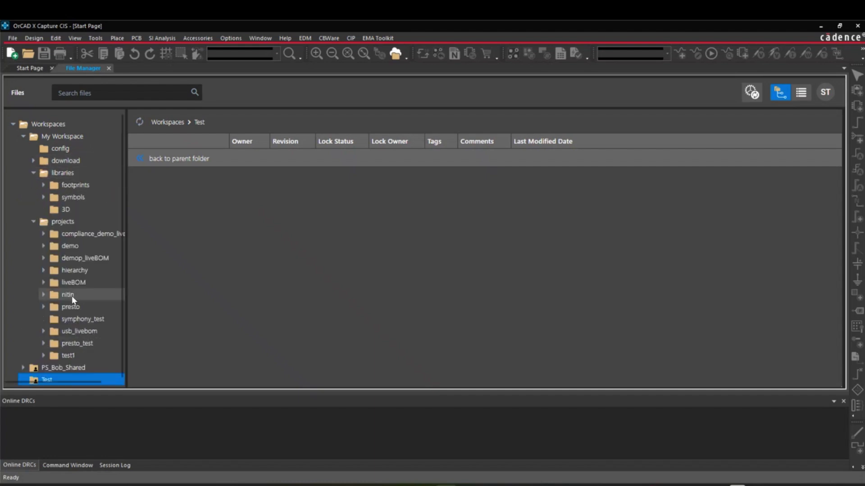
left_click(72, 355)
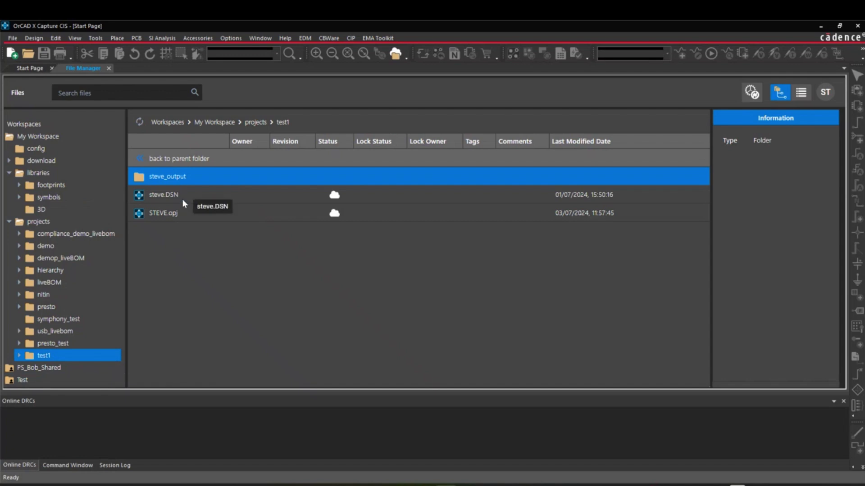
Step: Publish steve.DSN to the Test workspace with the comment 'Ready for layout'
left_click(178, 194)
right_click(178, 193)
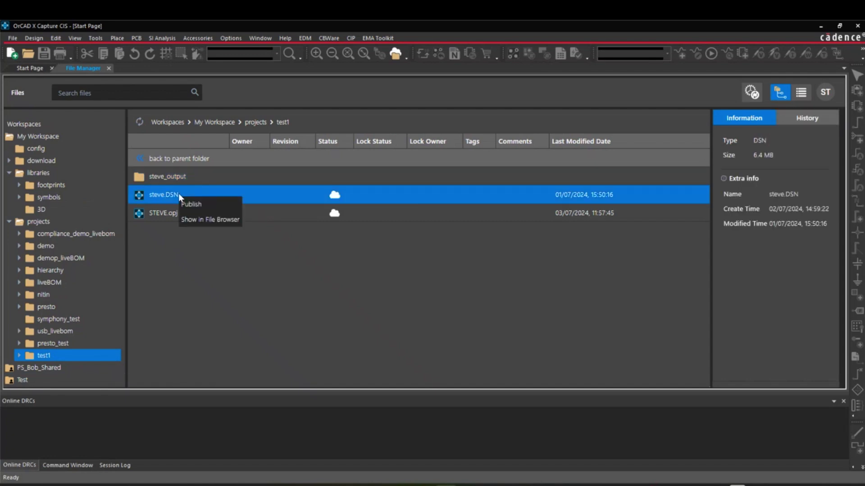
left_click(206, 204)
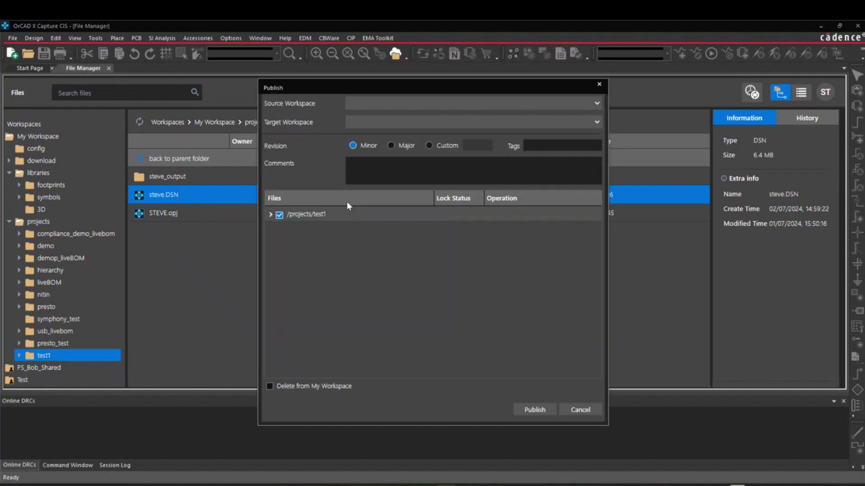
left_click(405, 124)
left_click(391, 148)
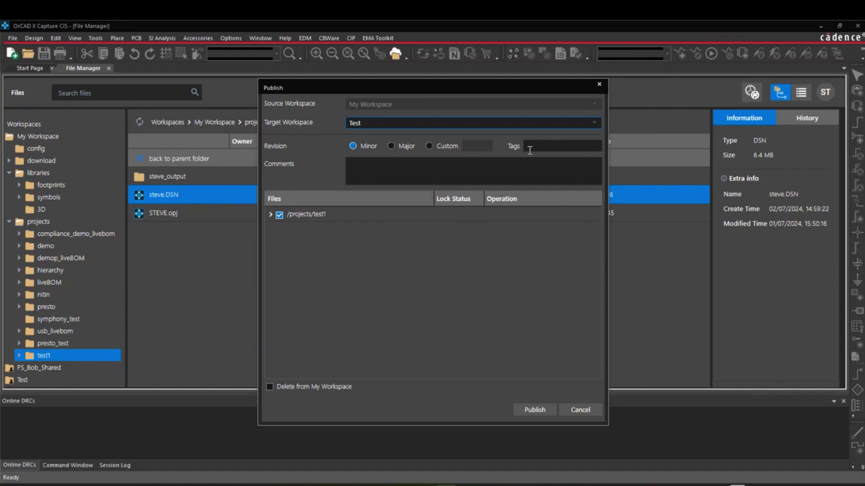
left_click(379, 163)
type("Ready for")
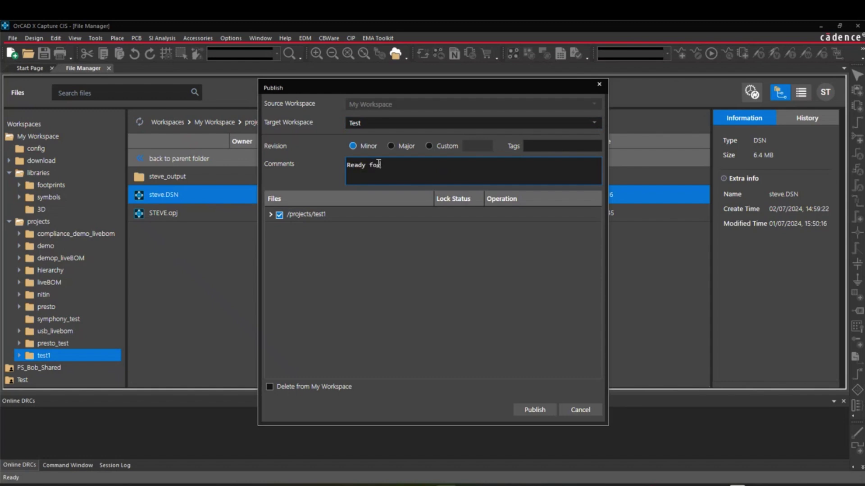
type(" layout")
left_click(536, 412)
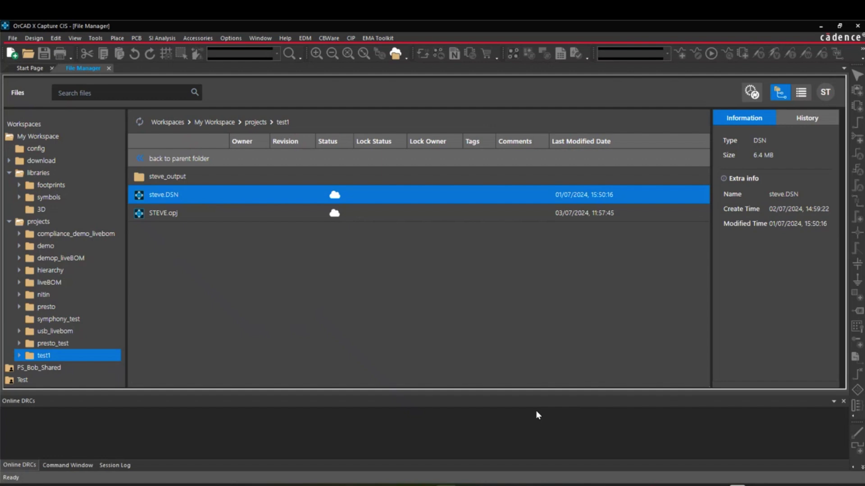
Step: Browse Test > projects > test1 to check the design published at revision 0.1
left_click(22, 380)
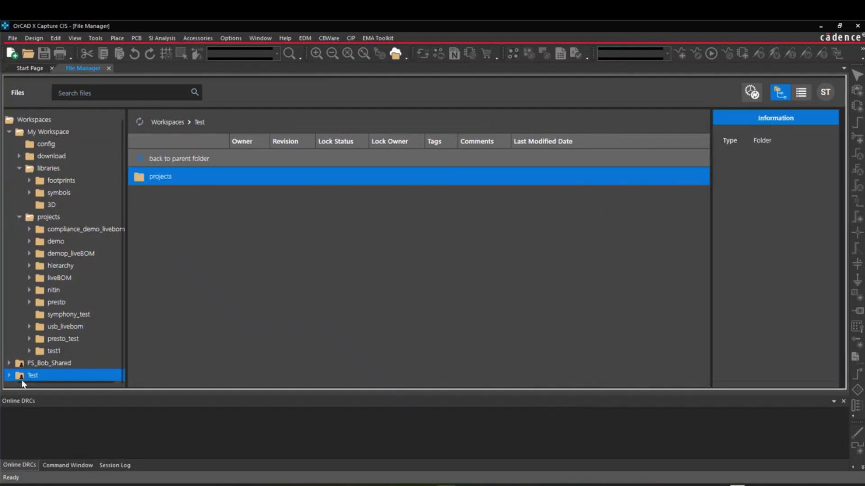
double_click(163, 182)
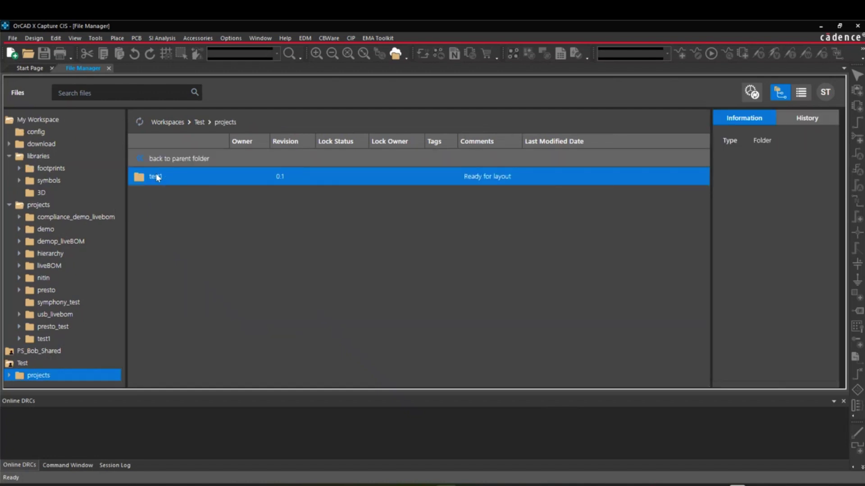
double_click(157, 178)
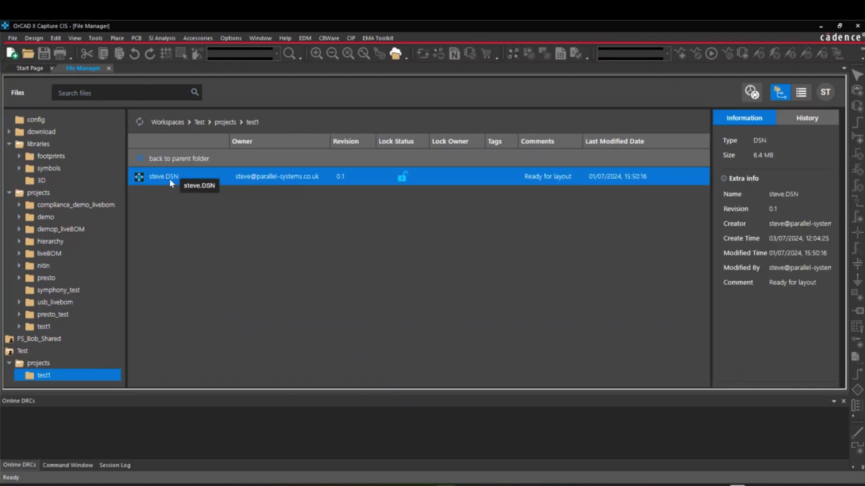